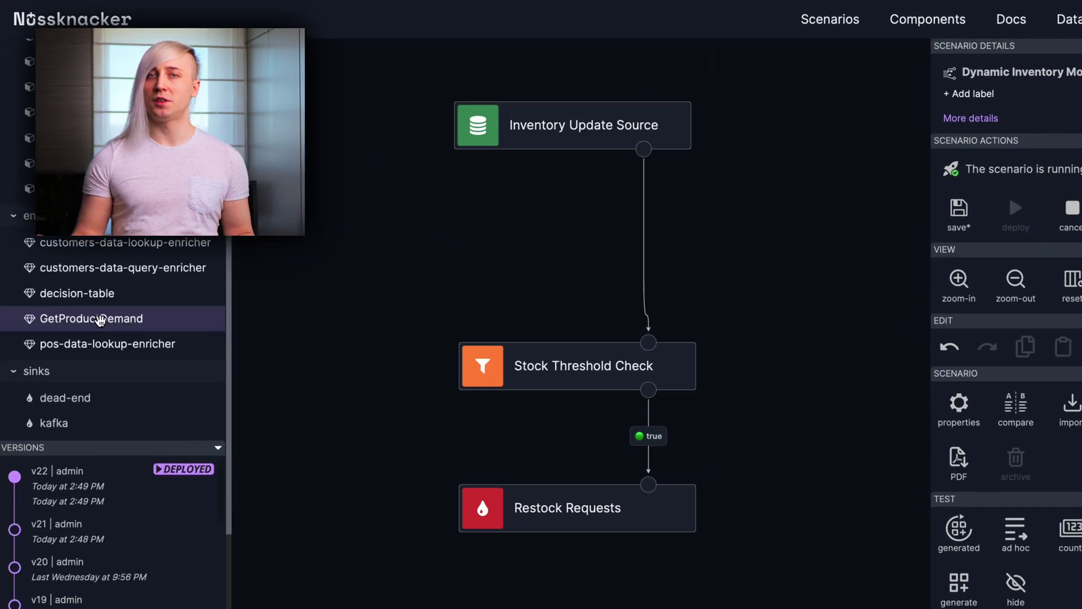
Place GetProductDemand after the source, with product_id #input.productId and output variable productDemand.
{"action": "mouse_move", "coordinate": [99, 317]}
{"action": "left_mouse_down"}
{"action": "mouse_move", "coordinate": [684, 232]}
{"action": "mouse_move", "coordinate": [660, 231]}
{"action": "left_mouse_up"}
{"action": "double_click", "coordinate": [513, 233]}
{"action": "left_click", "coordinate": [513, 274]}
{"action": "type", "text": "#input"}
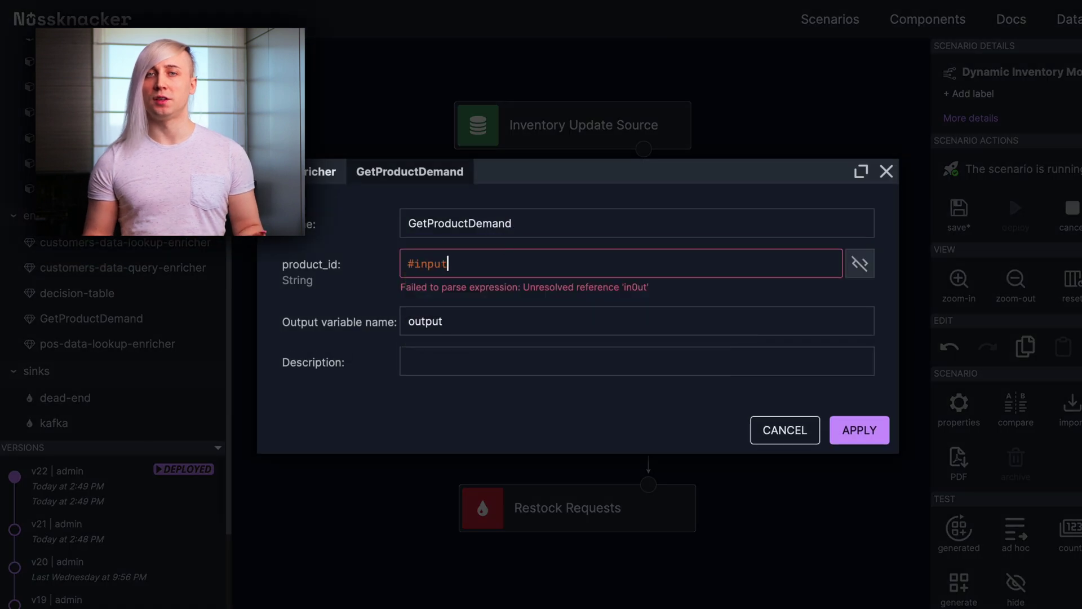
{"action": "type", "text": ".productId"}
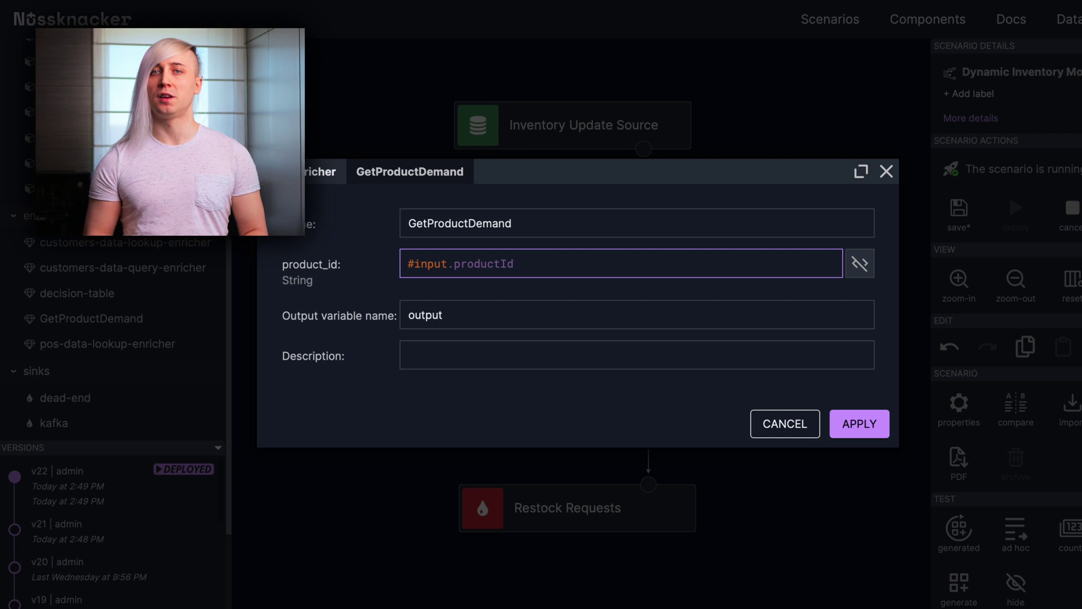
{"action": "key", "text": "Tab"}
{"action": "type", "text": "pr"}
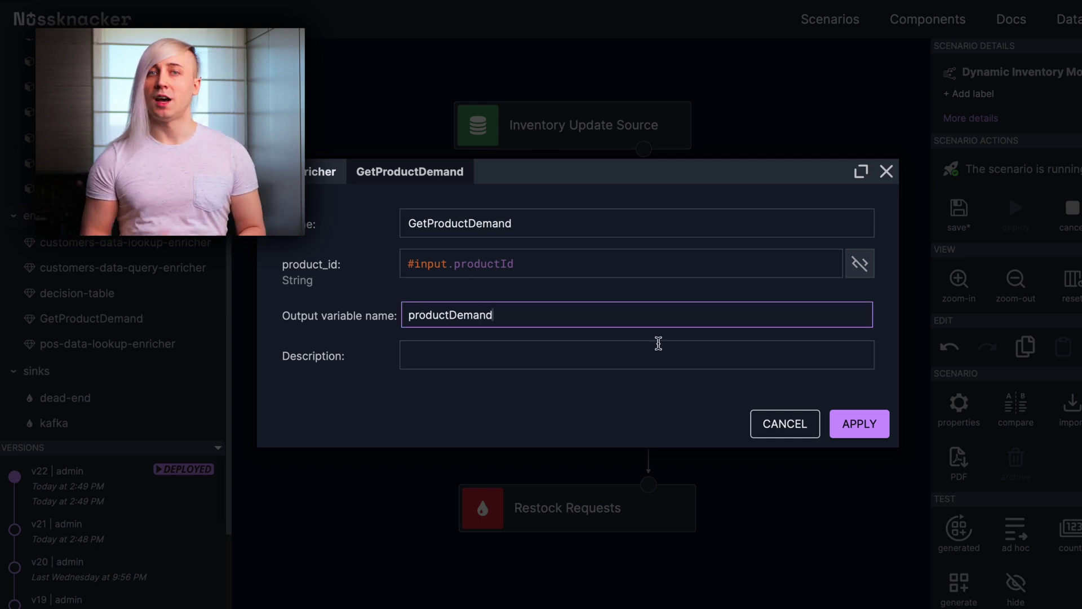
Apply the enricher and change Stock Threshold Check's fixed 40 to #productDemand.dailyDemand + 10.
{"action": "left_click", "coordinate": [853, 423]}
{"action": "double_click", "coordinate": [634, 381]}
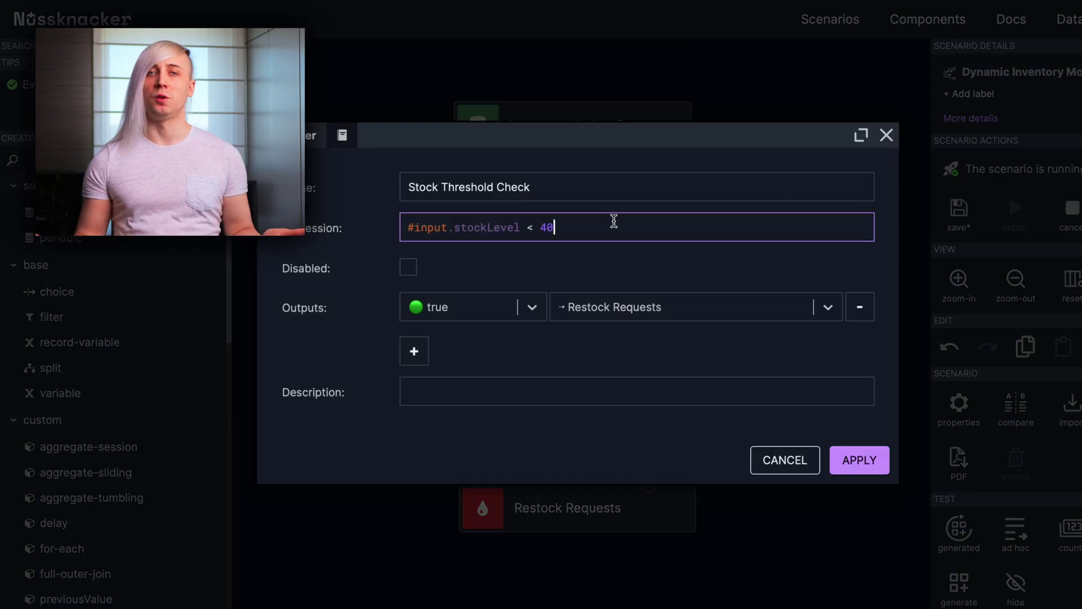
{"action": "key", "text": "BackSpace"}
{"action": "key", "text": "BackSpace"}
{"action": "type", "text": "#productDemand.dailyDemand"}
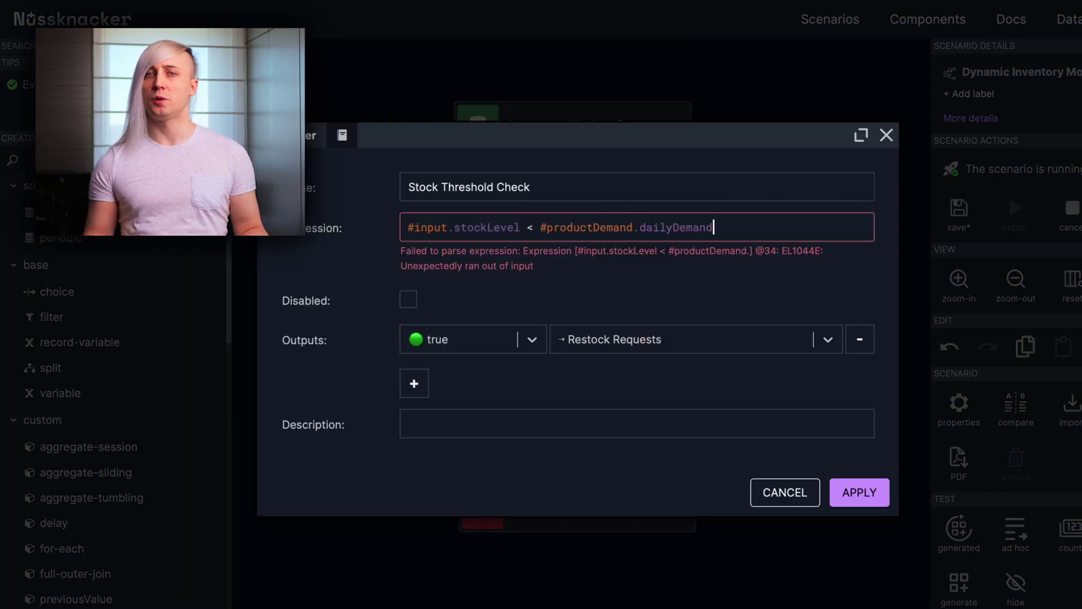
{"action": "type", "text": " + 10"}
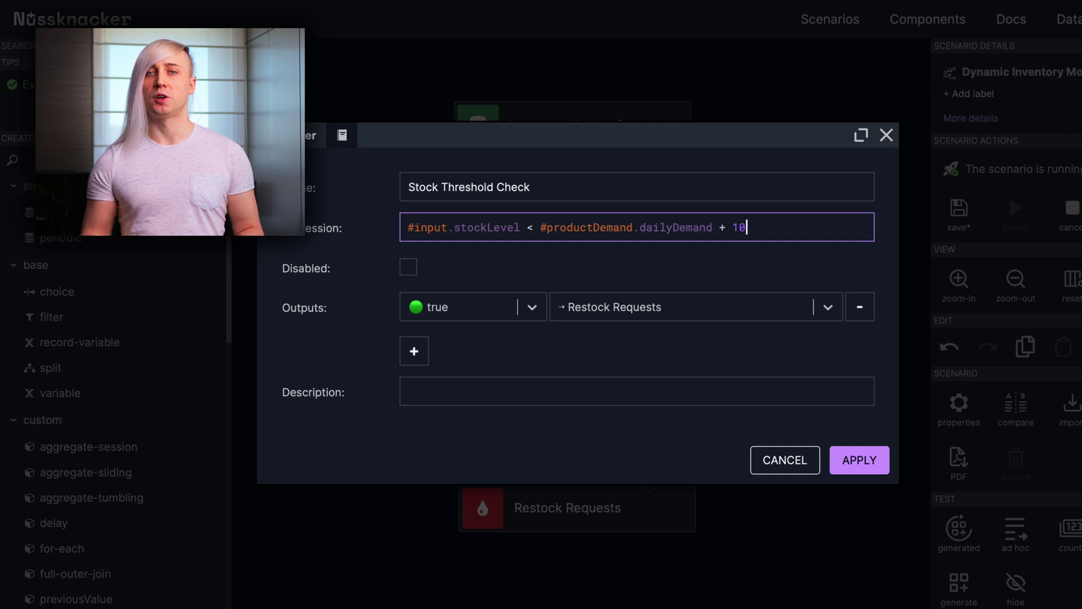
{"action": "left_click", "coordinate": [846, 459]}
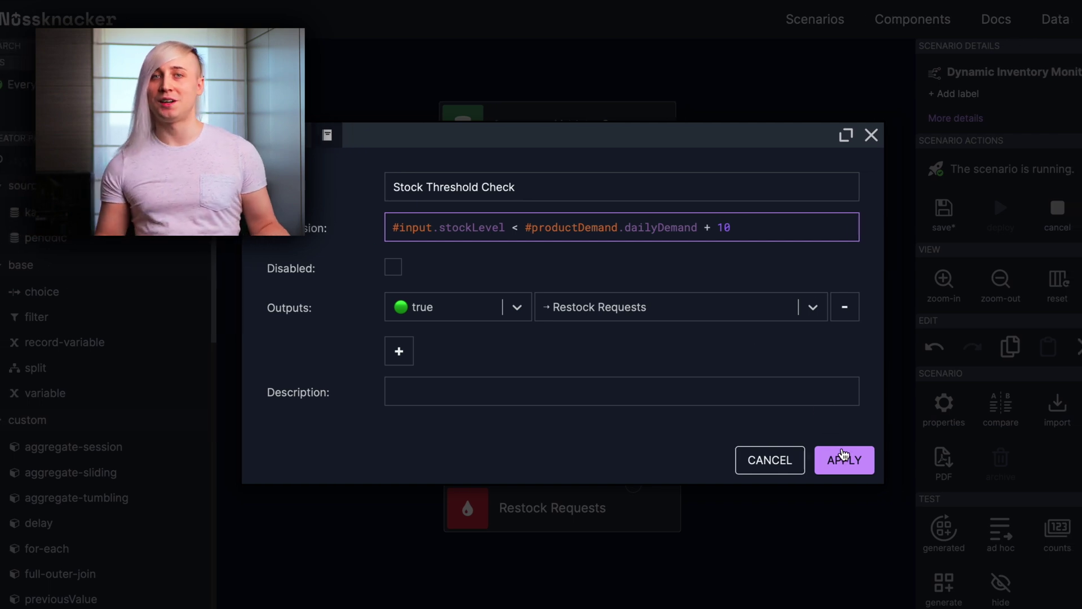
Save the Dynamic Inventory Monitoring scenario and deploy it, confirming both prompts.
{"action": "left_click", "coordinate": [879, 213]}
{"action": "left_click", "coordinate": [564, 371]}
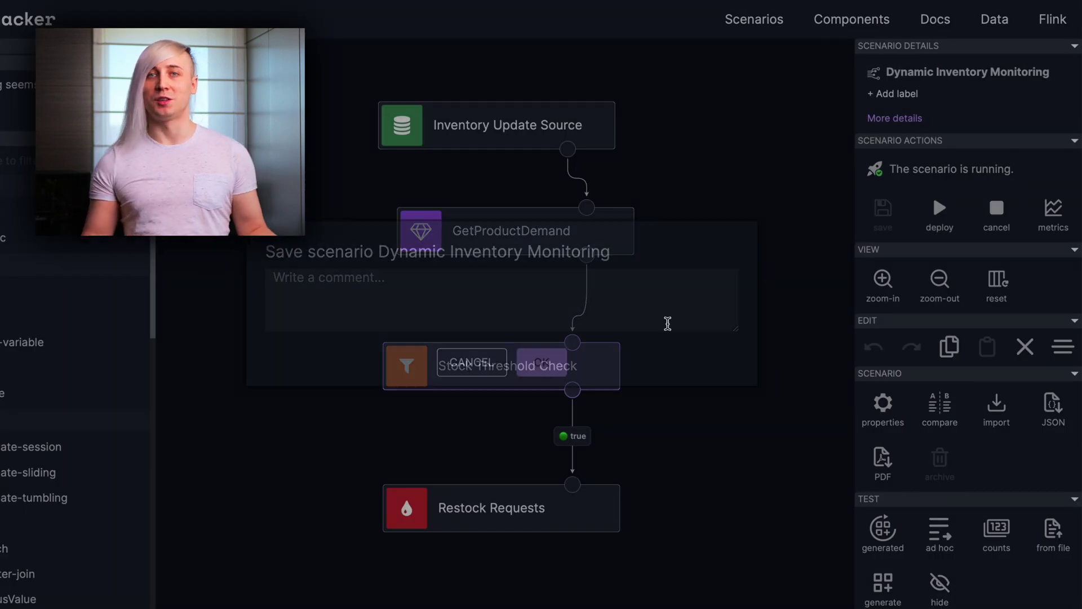
{"action": "left_click", "coordinate": [939, 212]}
{"action": "left_click", "coordinate": [559, 364]}
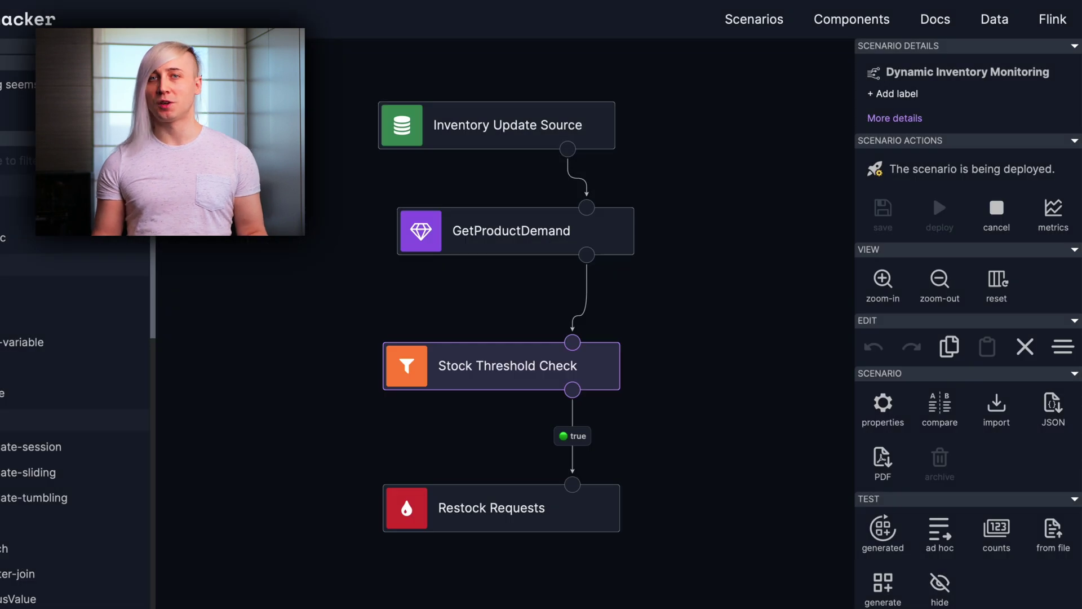